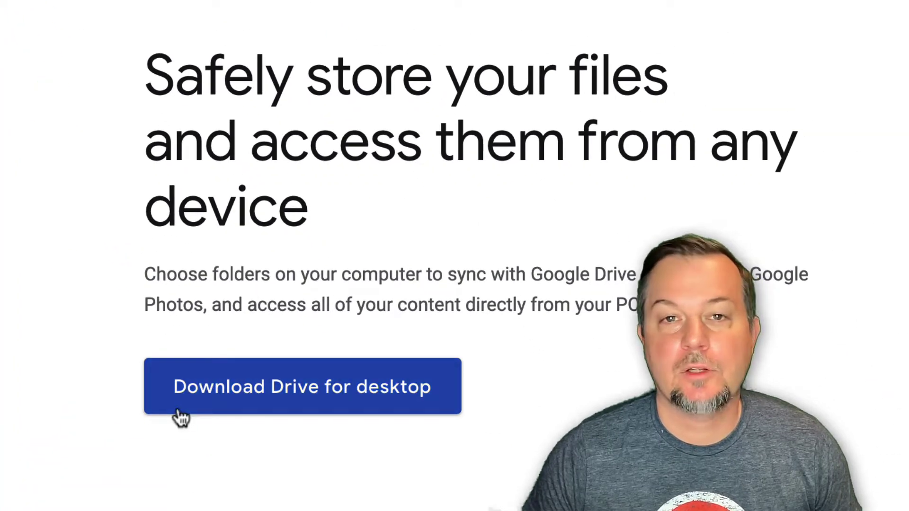
- Download the GoogleDrive.dmg installer from the Drive for desktop download page
click(178, 410)
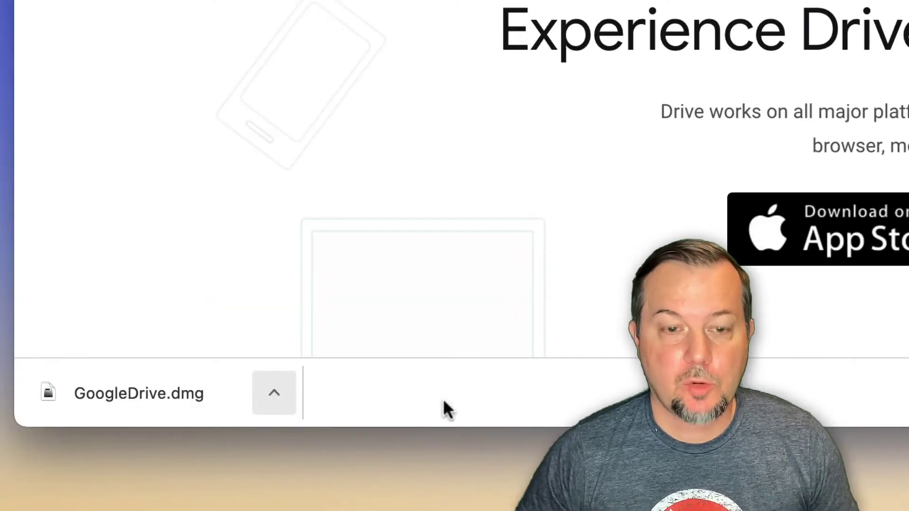
- Reveal GoogleDrive.dmg in Finder, mount it, and launch GoogleDrive.pkg
click(275, 393)
click(301, 445)
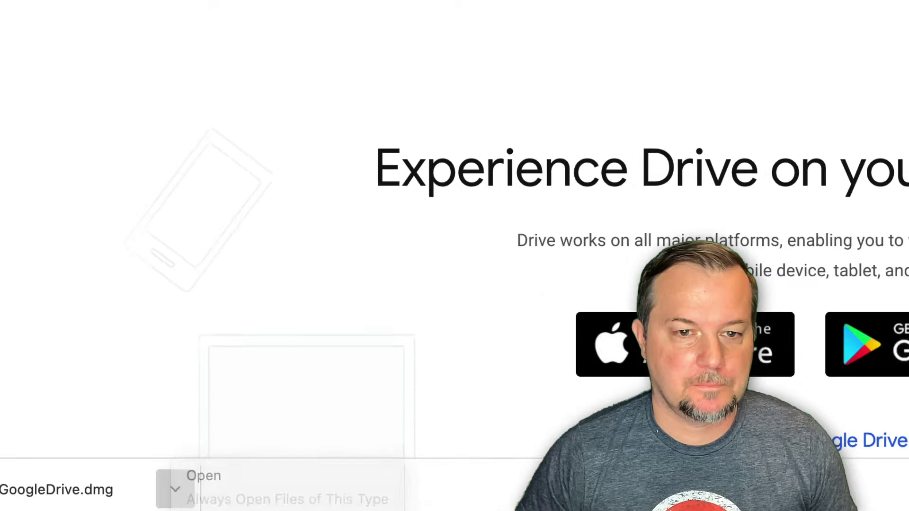
double_click(195, 133)
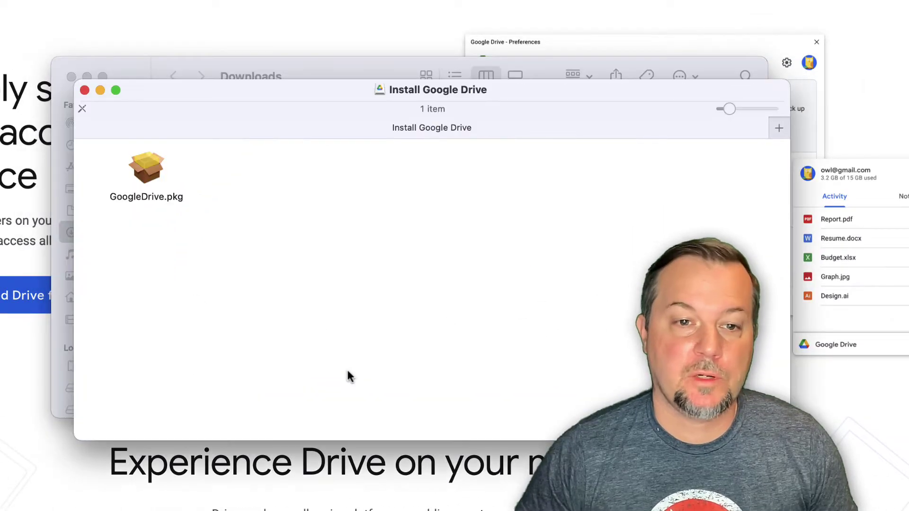
double_click(147, 169)
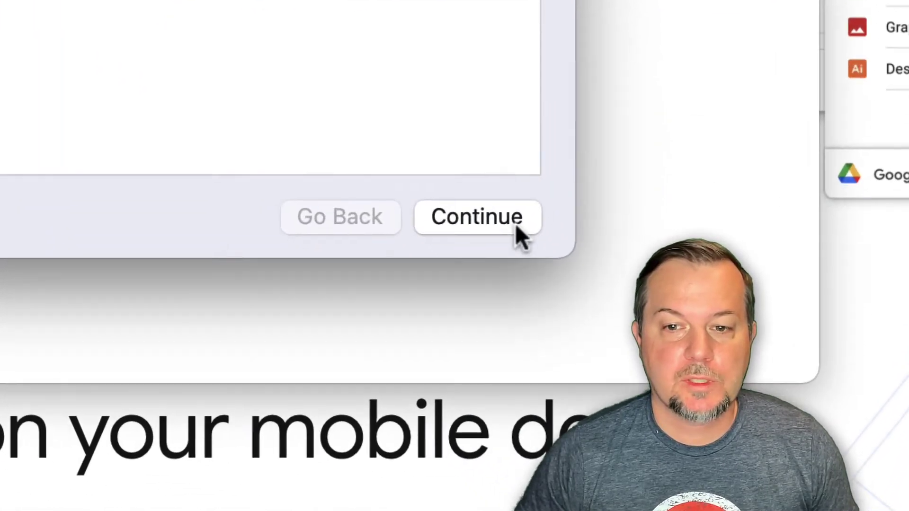
- Run the Google Drive installation, authorizing it with the administrator's username and password
click(613, 435)
click(515, 225)
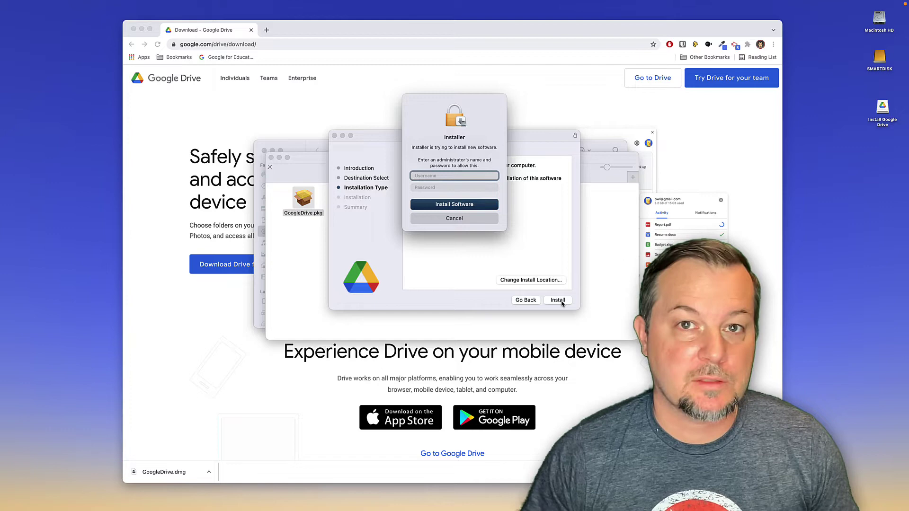
text(central)
key(Tab)
text(••••••••••)
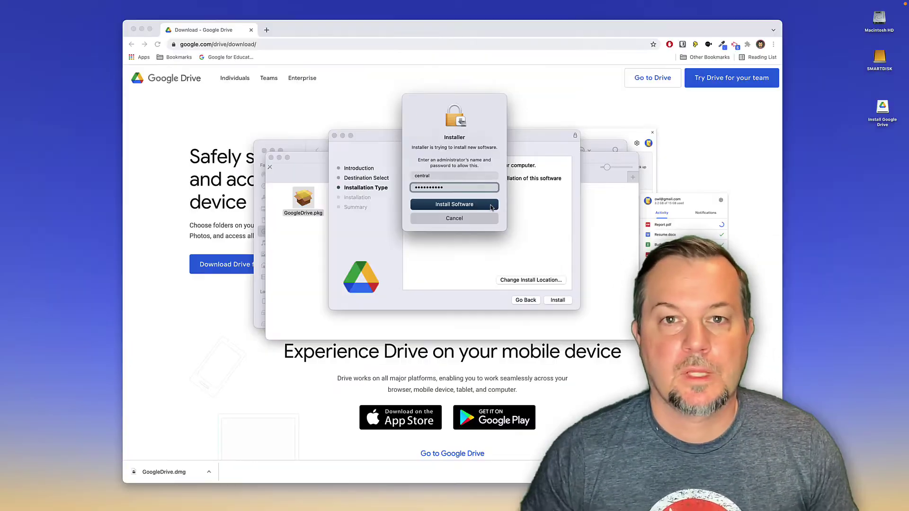
click(491, 204)
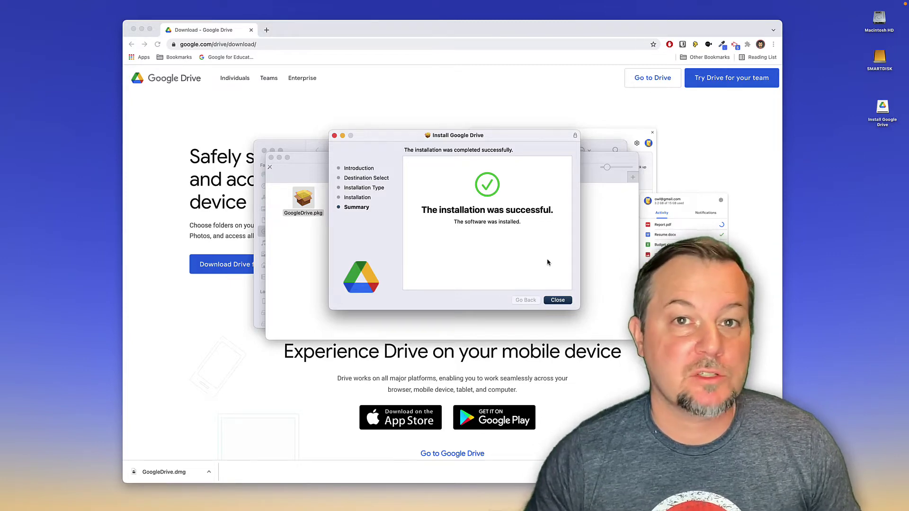
- Close the installer, move it to the Trash, and select Google Drive in Applications
click(557, 300)
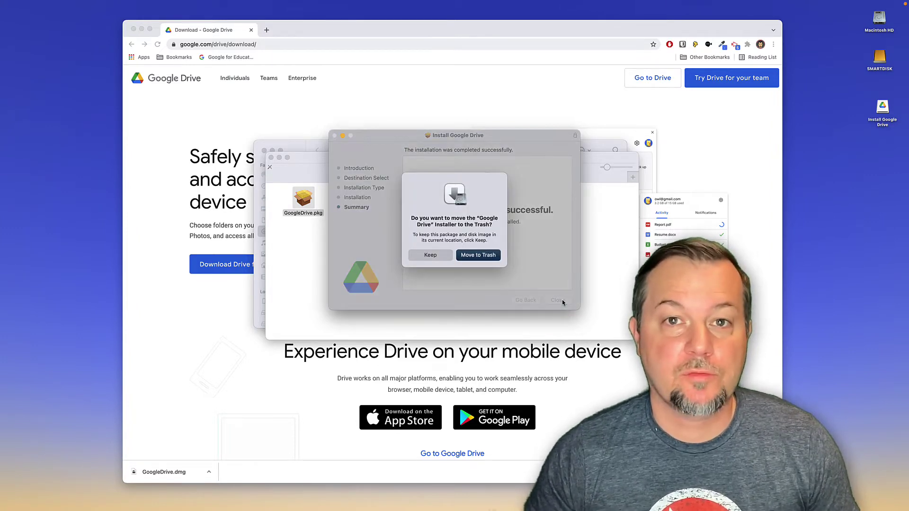
click(486, 256)
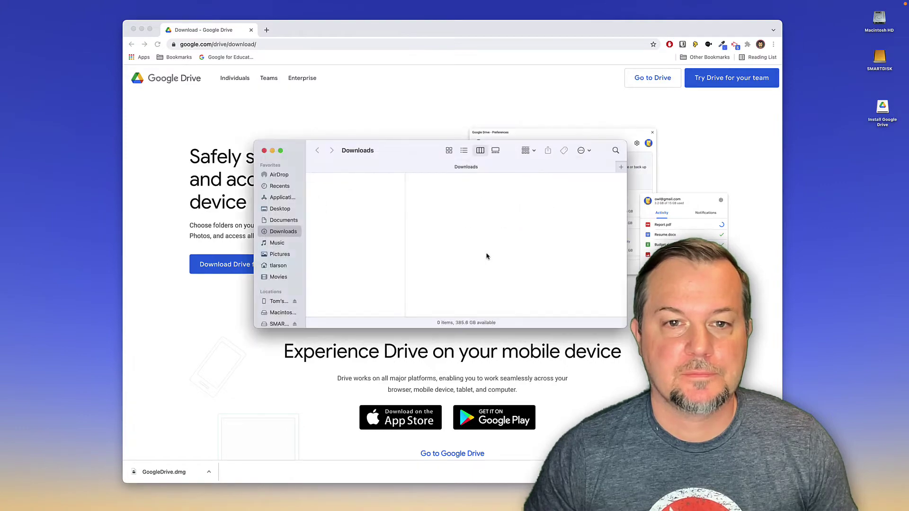
key(super+shift+a)
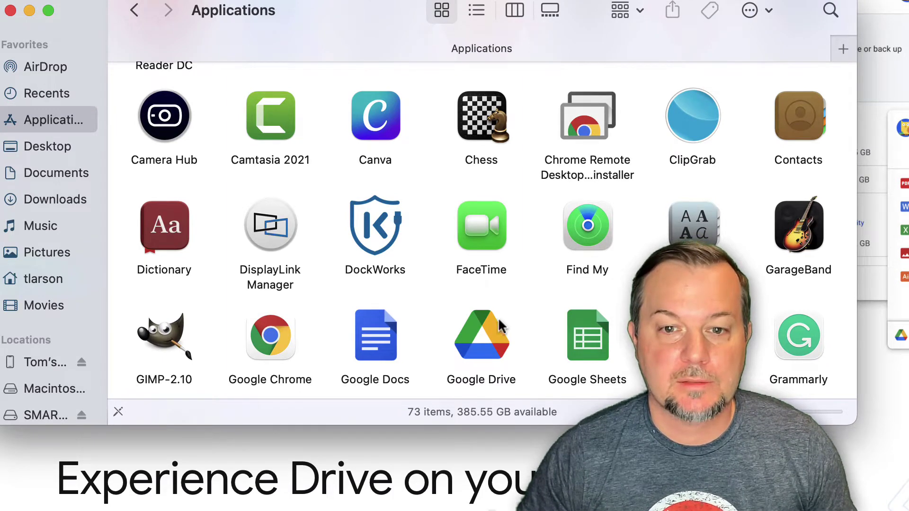
click(491, 335)
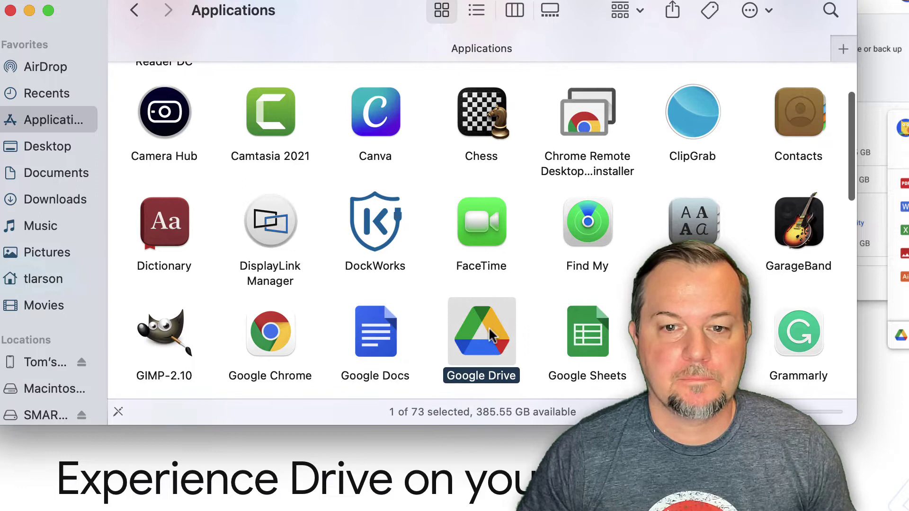
- Launch Google Drive and sign in through the browser with the Google account, then hide Chrome
double_click(491, 336)
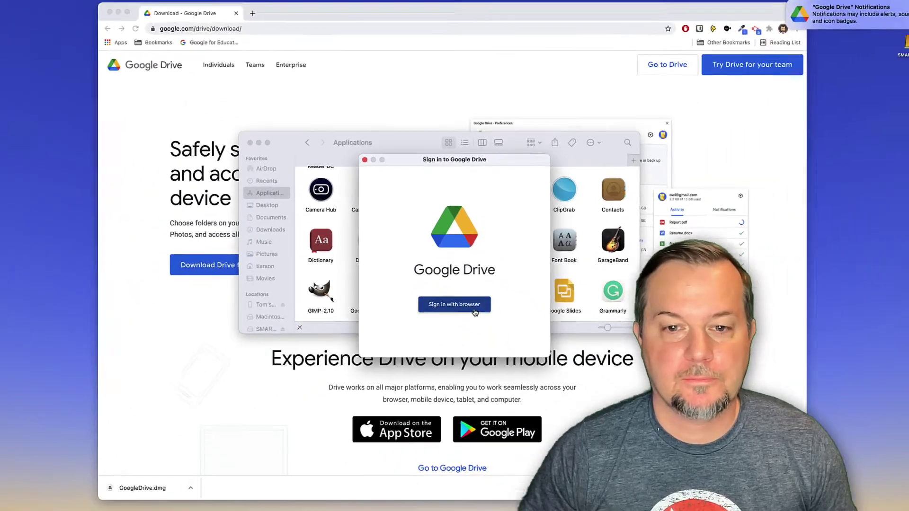
click(499, 377)
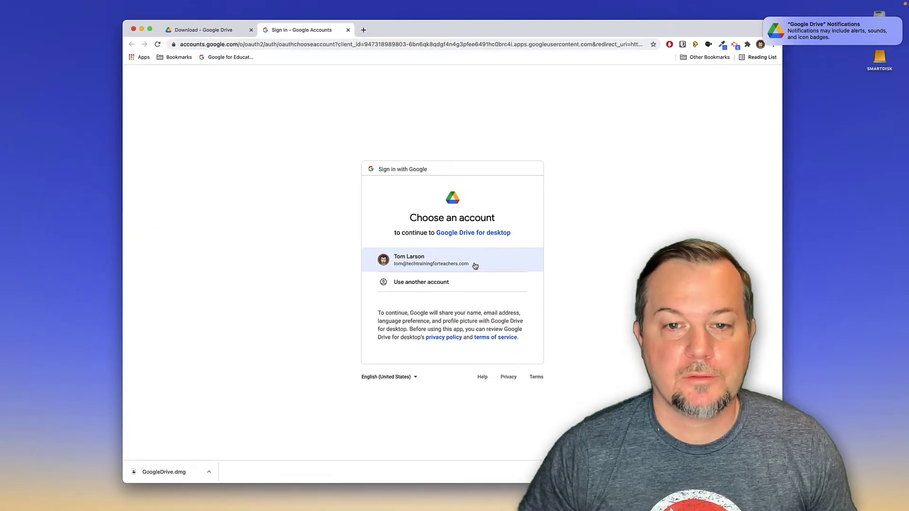
click(475, 266)
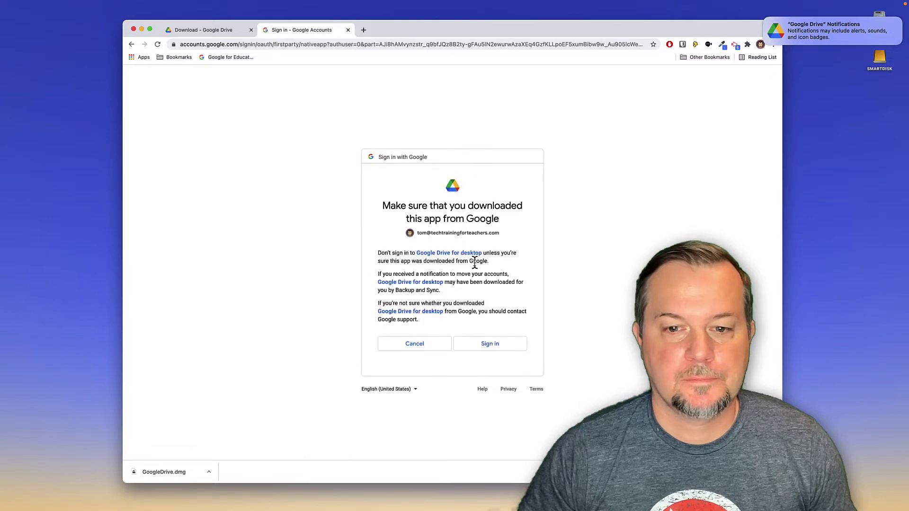
click(512, 348)
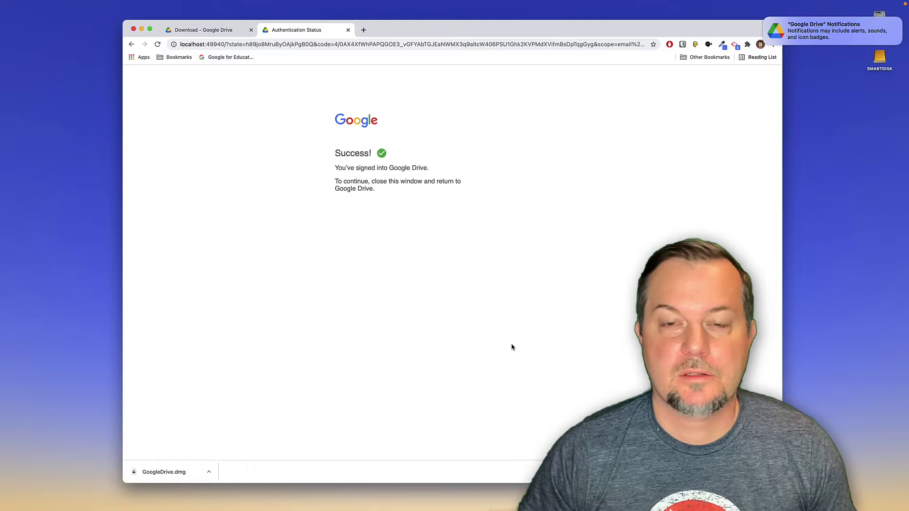
click(142, 30)
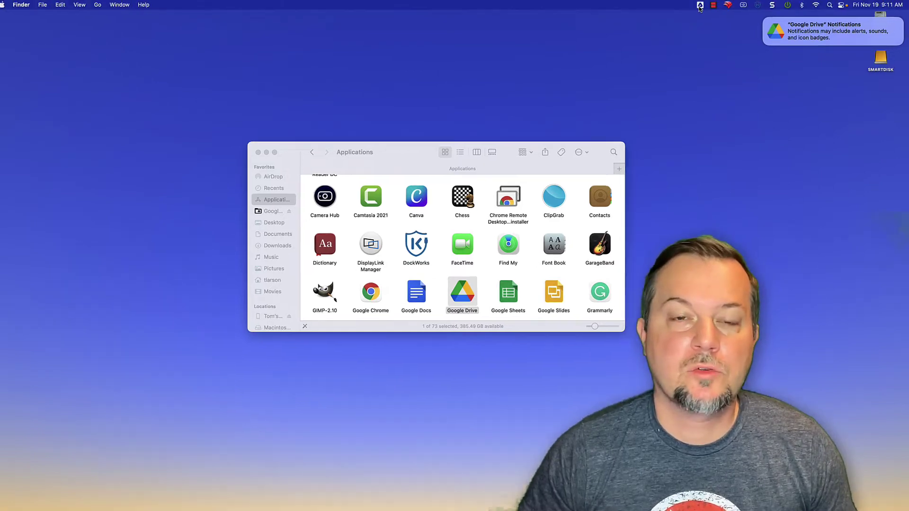
- Open Google Drive Preferences from the menu-bar icon's gear menu
click(700, 6)
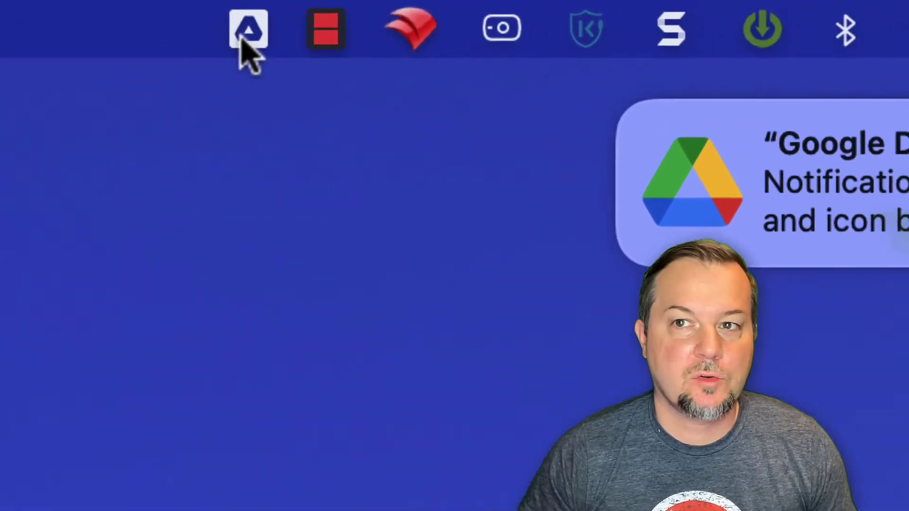
click(237, 31)
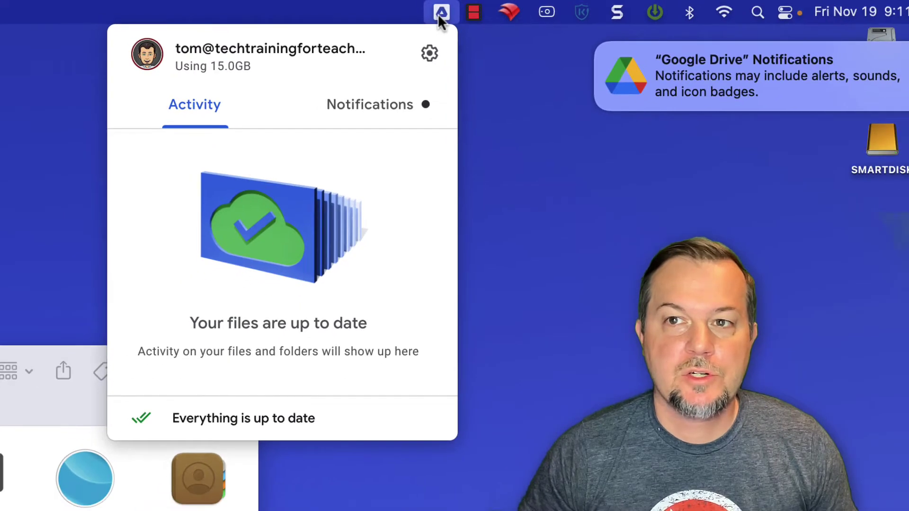
click(430, 54)
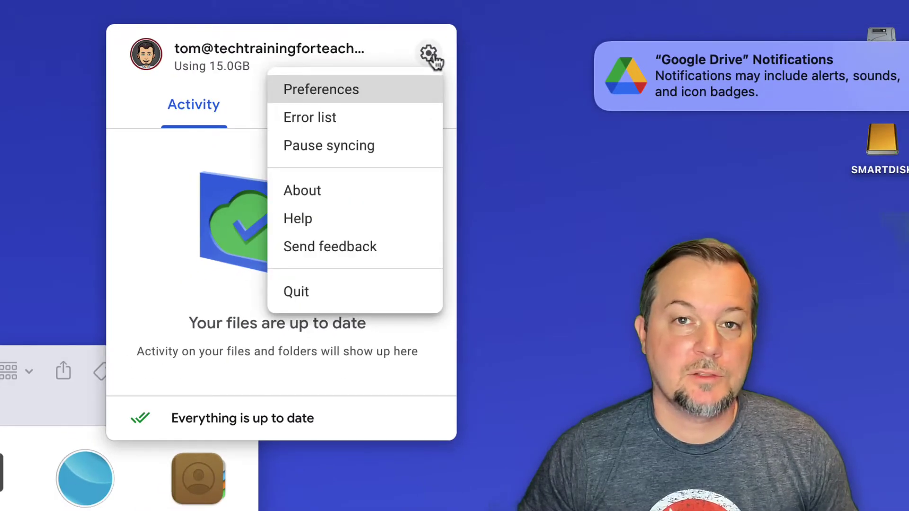
click(381, 92)
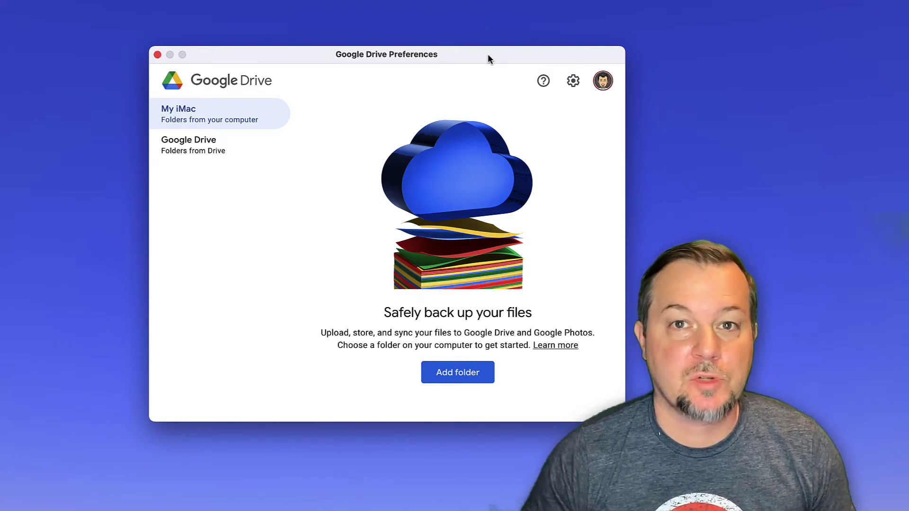
- Add the Desktop folder under My iMac using Add folder
click(485, 382)
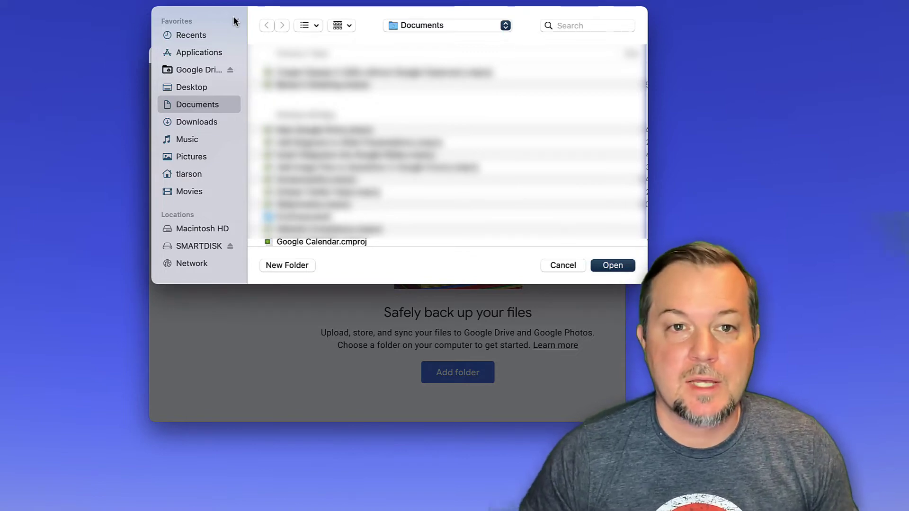
click(195, 86)
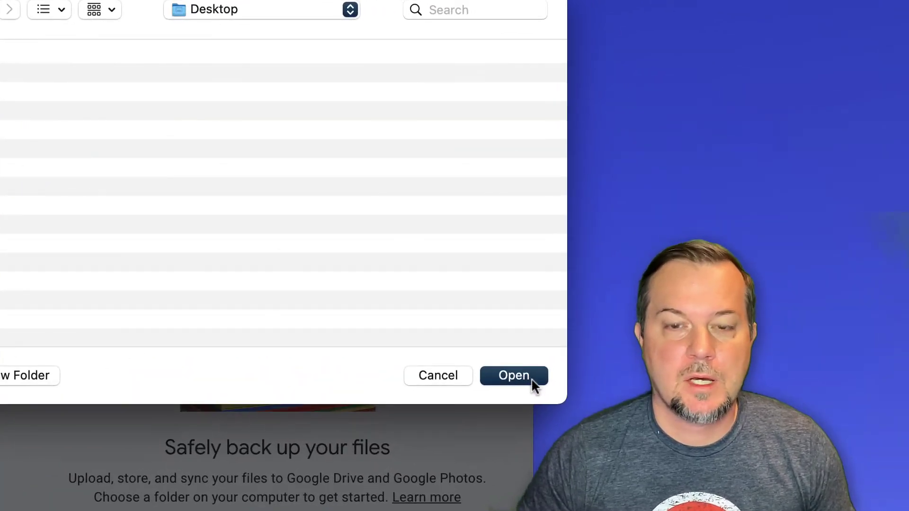
click(614, 276)
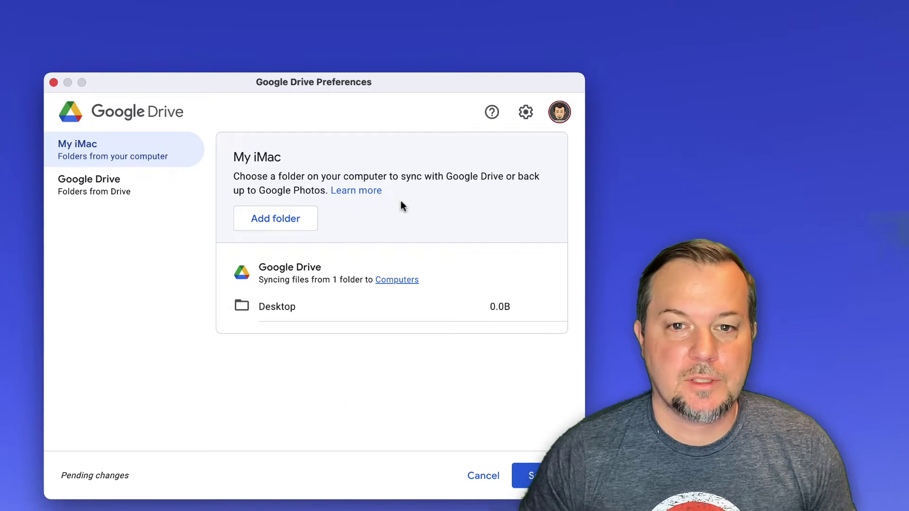
- Add Documents with 'Sync with Google Drive' checked, then save the folder settings
click(302, 230)
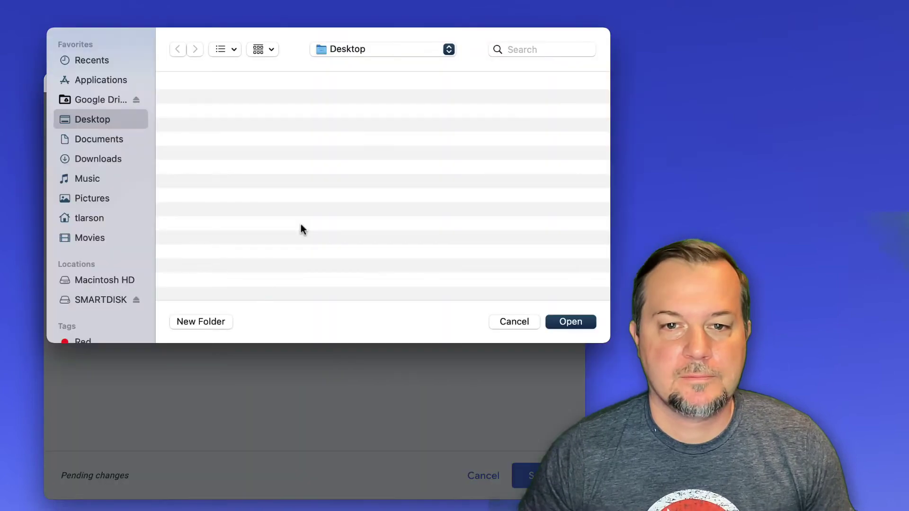
click(91, 140)
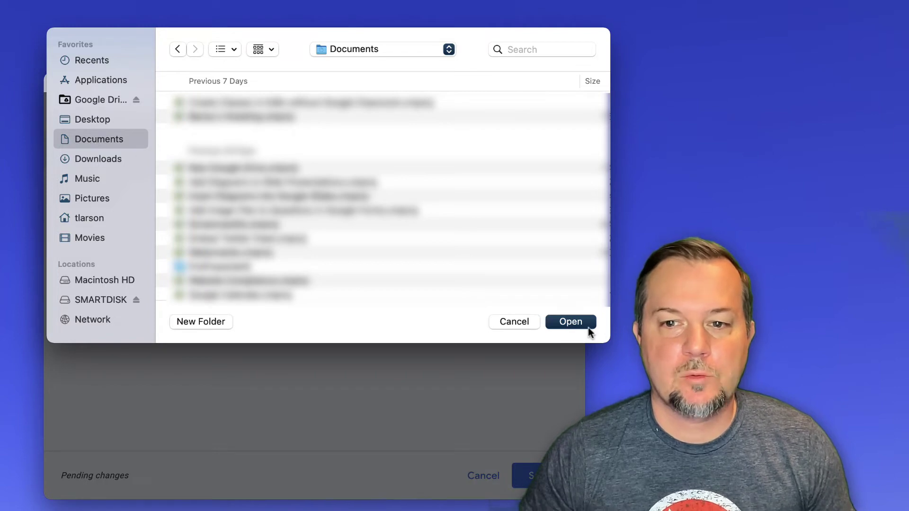
click(571, 322)
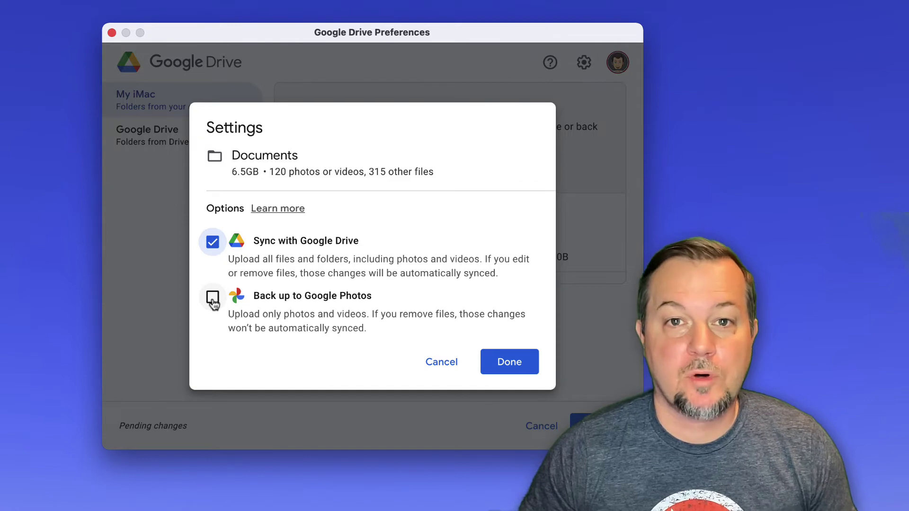
click(515, 363)
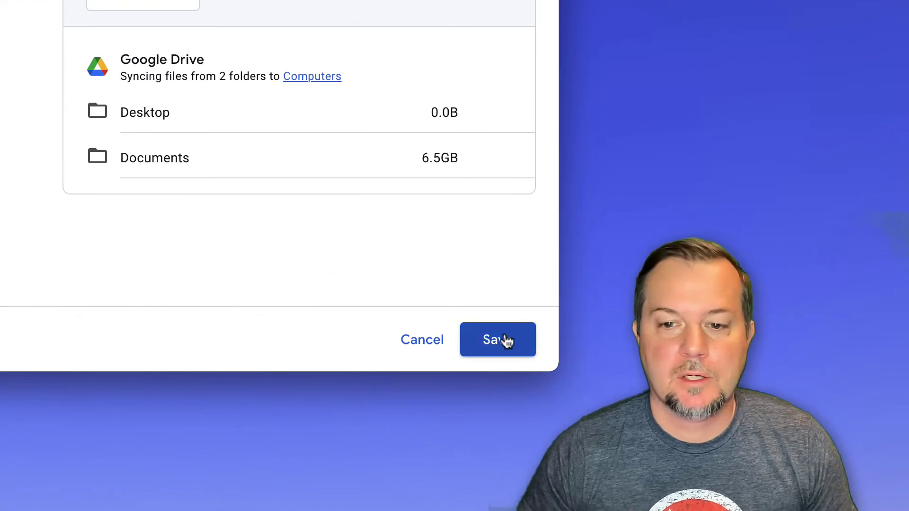
click(498, 340)
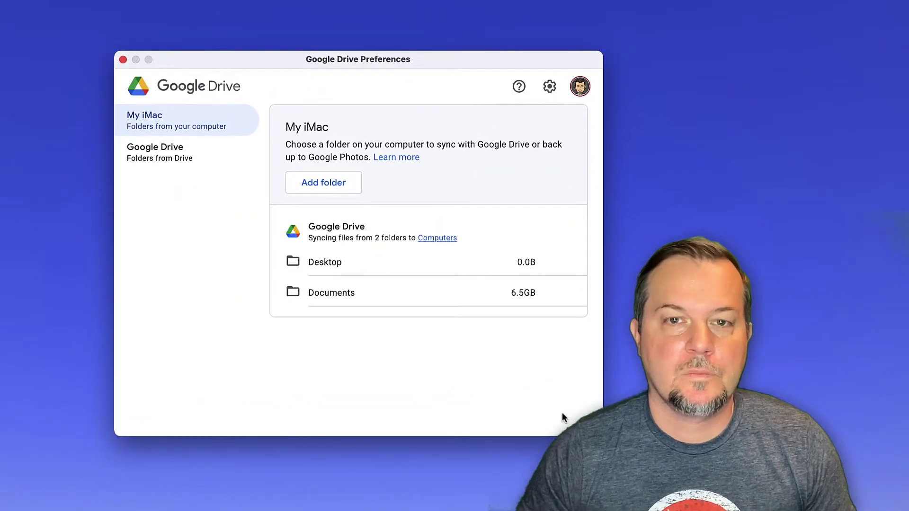
- Switch to the Google Drive page to see My Drive set to Stream files
click(194, 151)
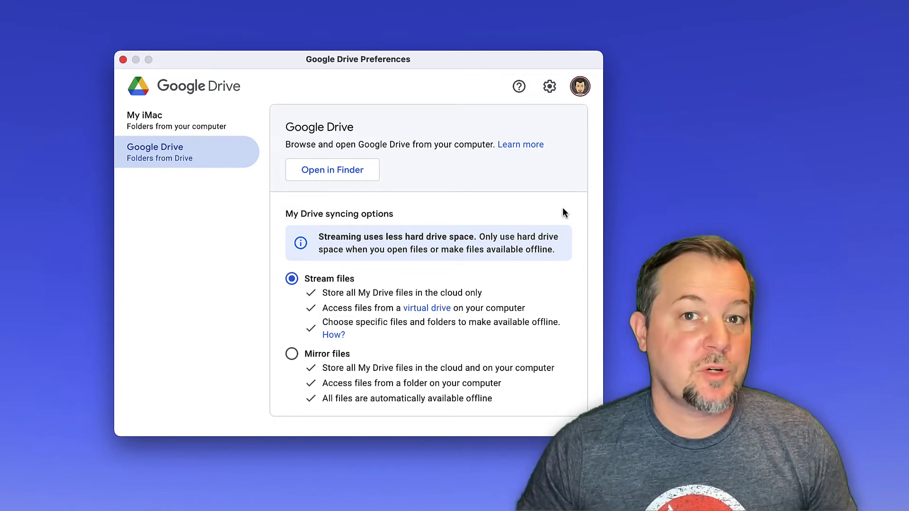
click(551, 91)
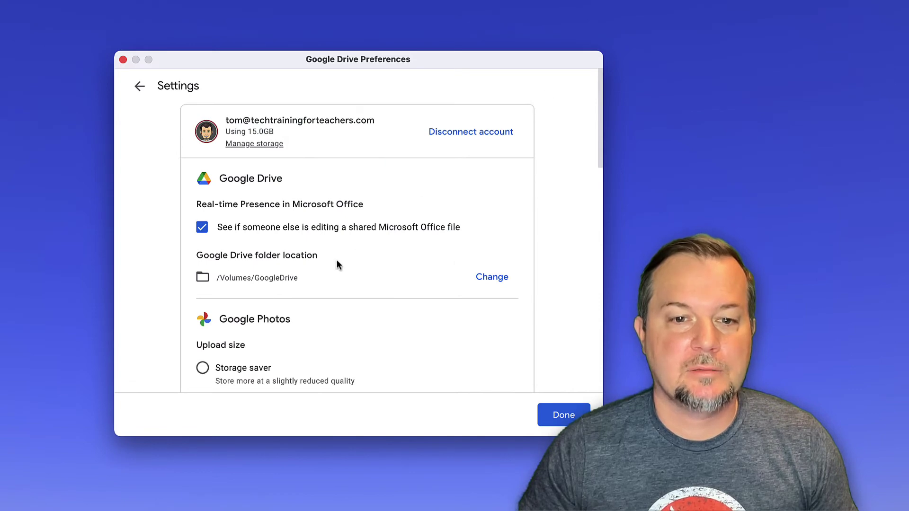
scroll(337, 260, down, 8)
scroll(337, 260, down, 9)
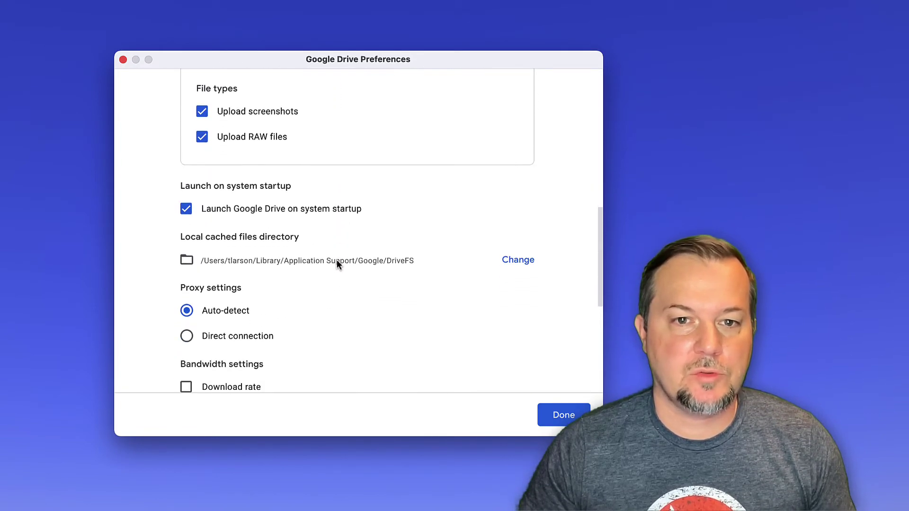
scroll(337, 261, down, 2)
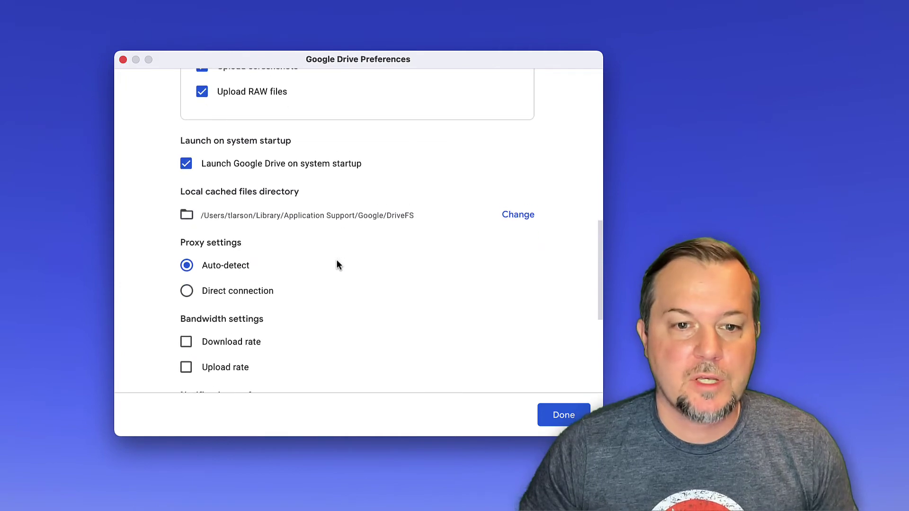
scroll(337, 259, down, 9)
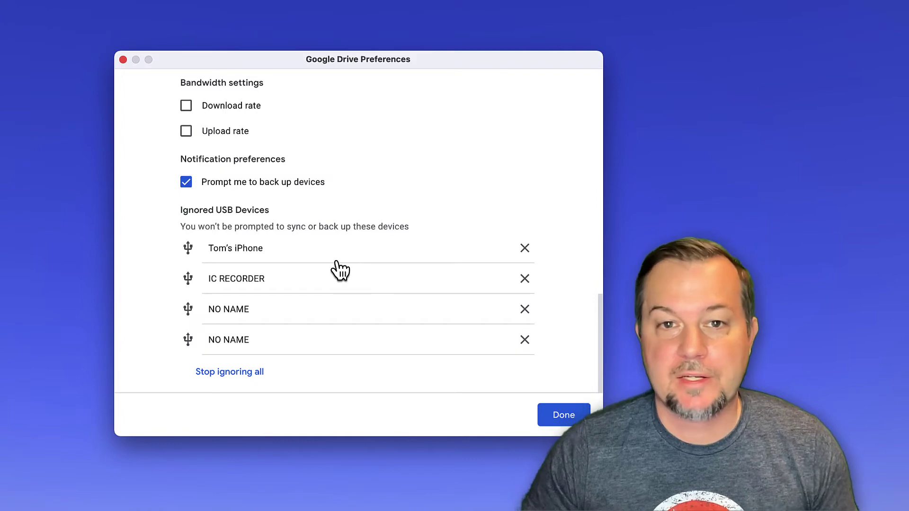
key(Return)
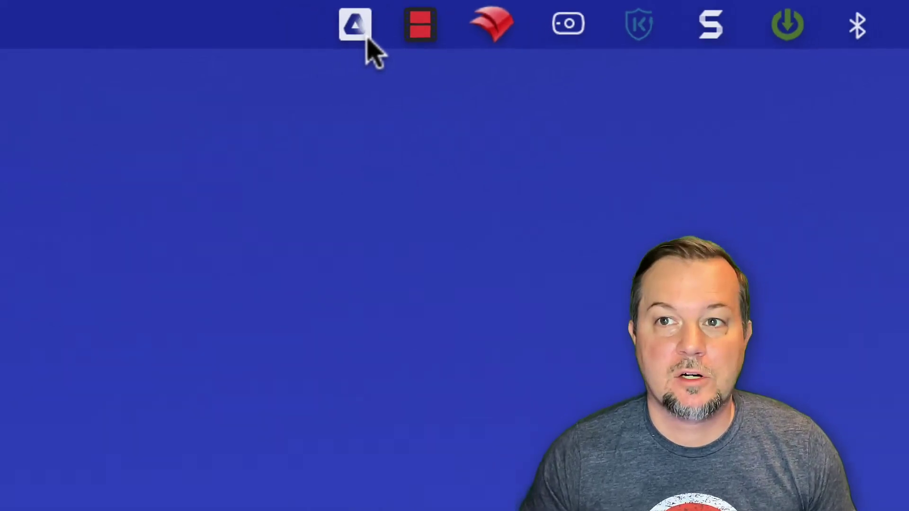
- Pause Google Drive syncing from the activity panel's settings menu
click(369, 40)
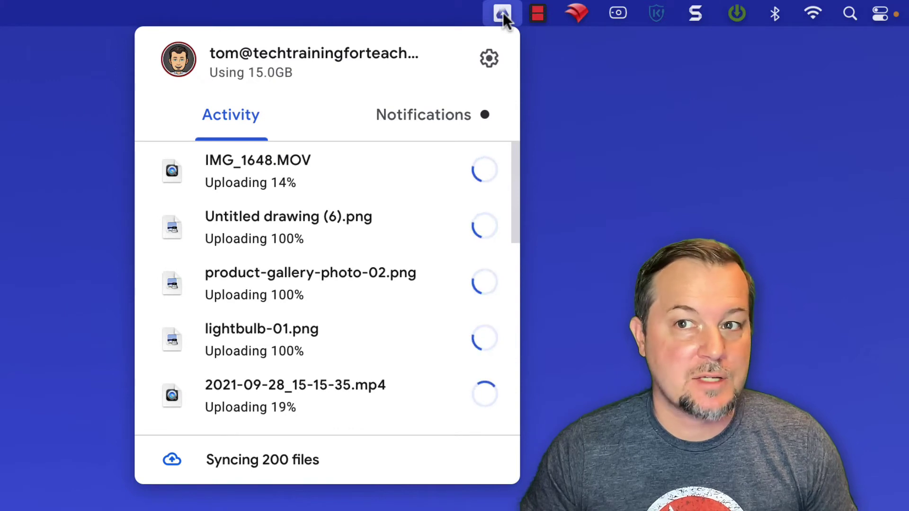
click(489, 58)
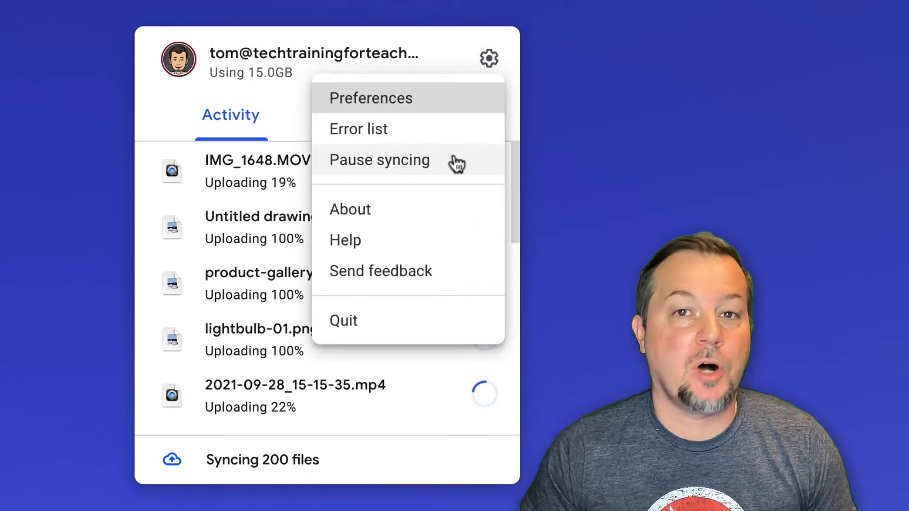
click(456, 163)
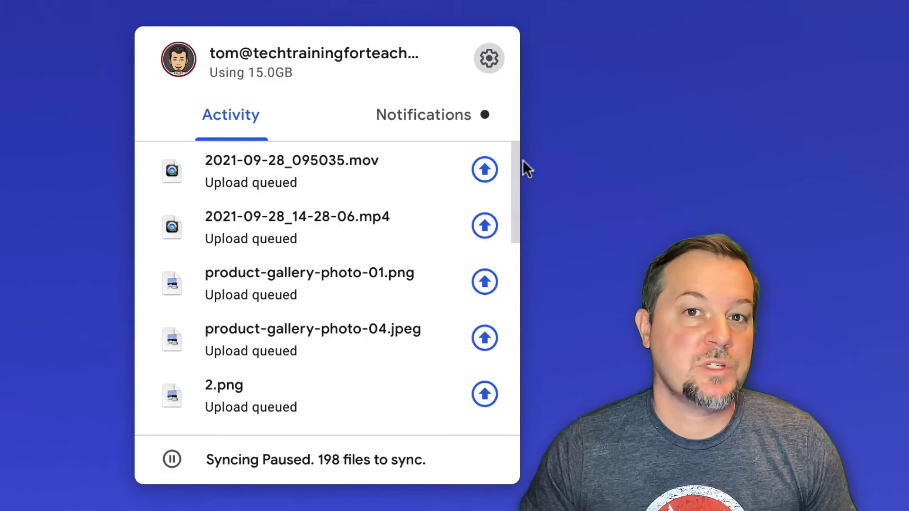
click(489, 59)
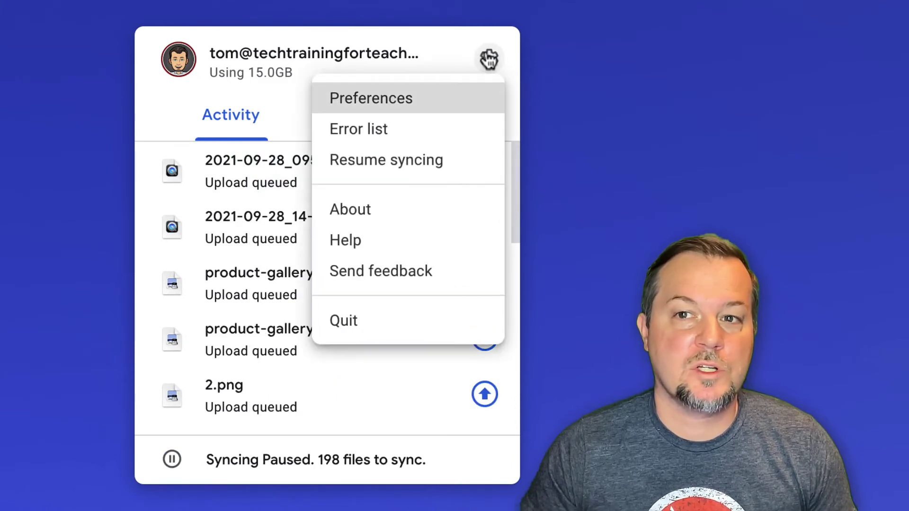
- Resume syncing, then open a Finder window showing the Google Drive folder
click(471, 164)
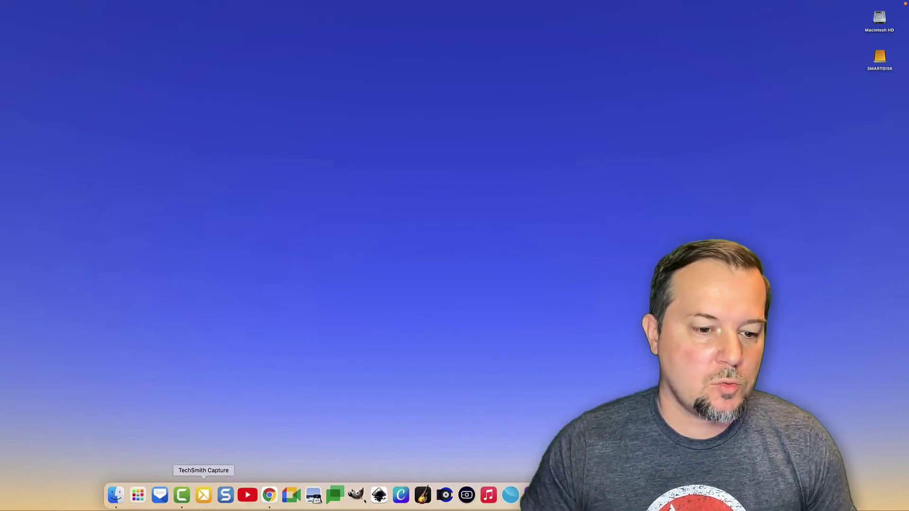
click(114, 496)
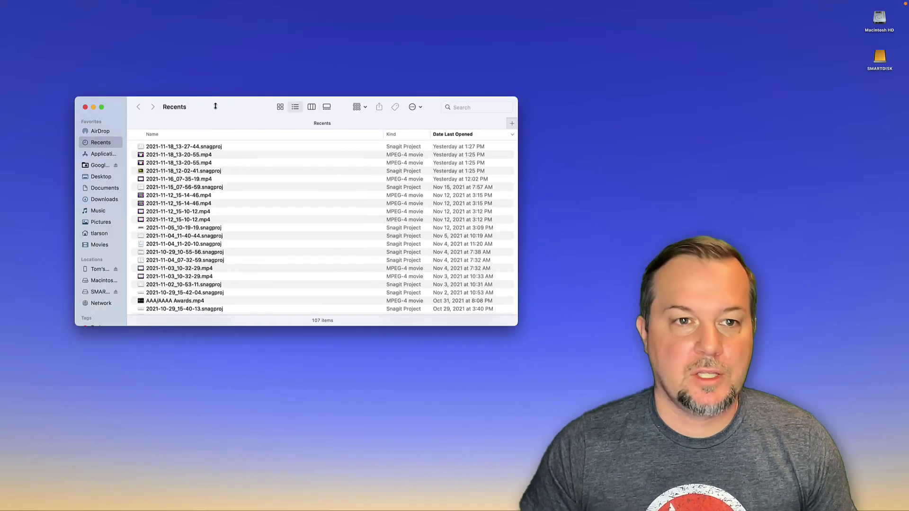
drag(216, 114, 426, 122)
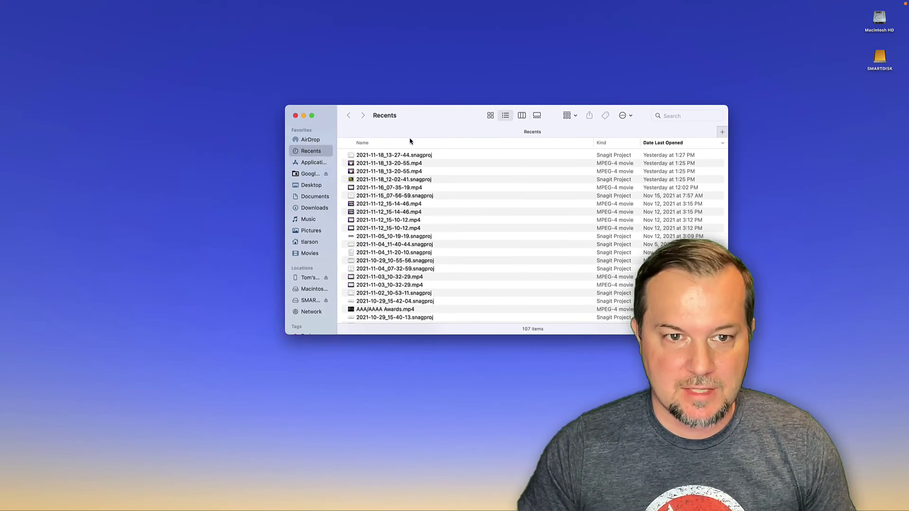
click(310, 174)
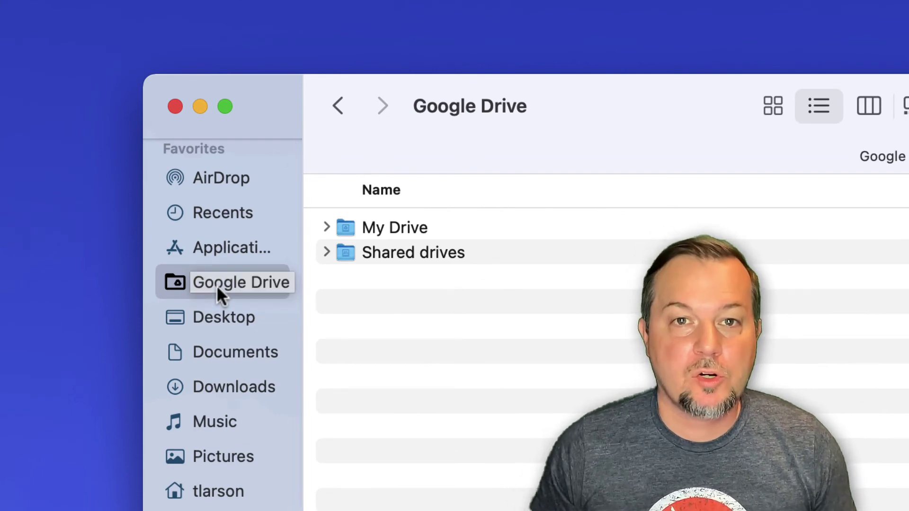
- Expand My Drive in Finder and open adminconsole.gdraw as a Google Drawing in Chrome
click(322, 224)
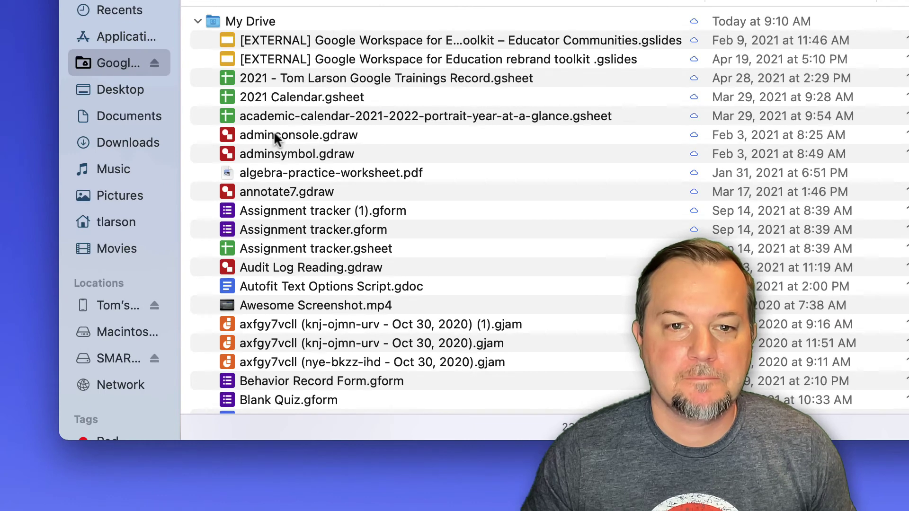
double_click(275, 135)
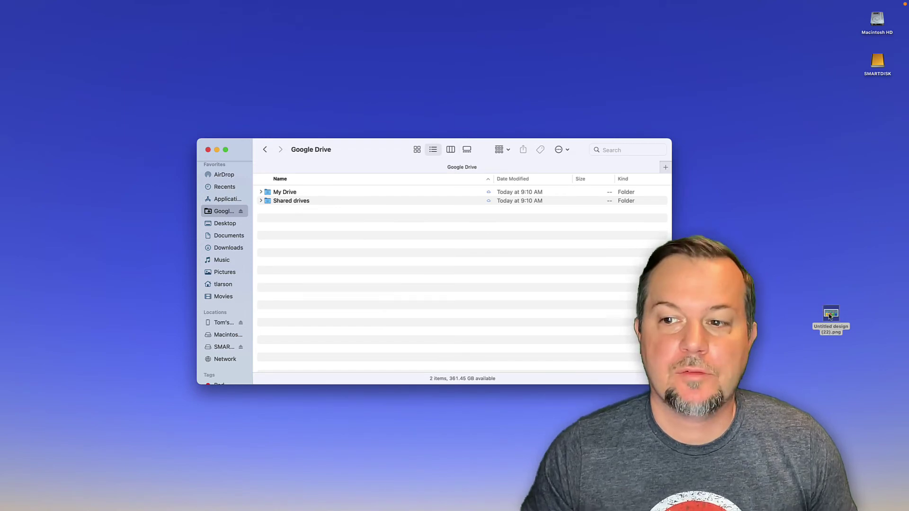
- Copy Untitled design (22).png from the desktop into My Drive, bringing it to 233 items
drag(829, 316, 641, 274)
drag(334, 209, 291, 189)
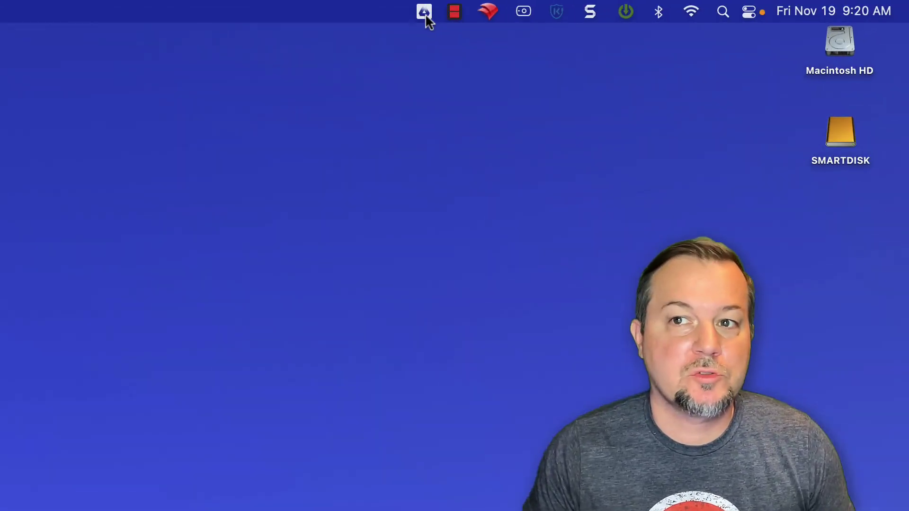
- Choose Quit from the Drive menu-bar panel's settings, triggering the files-still-syncing warning
click(424, 11)
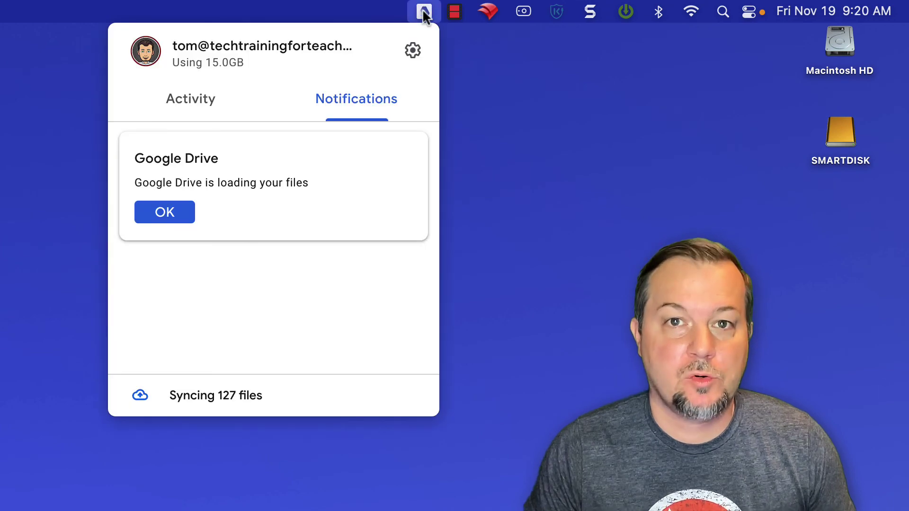
click(413, 51)
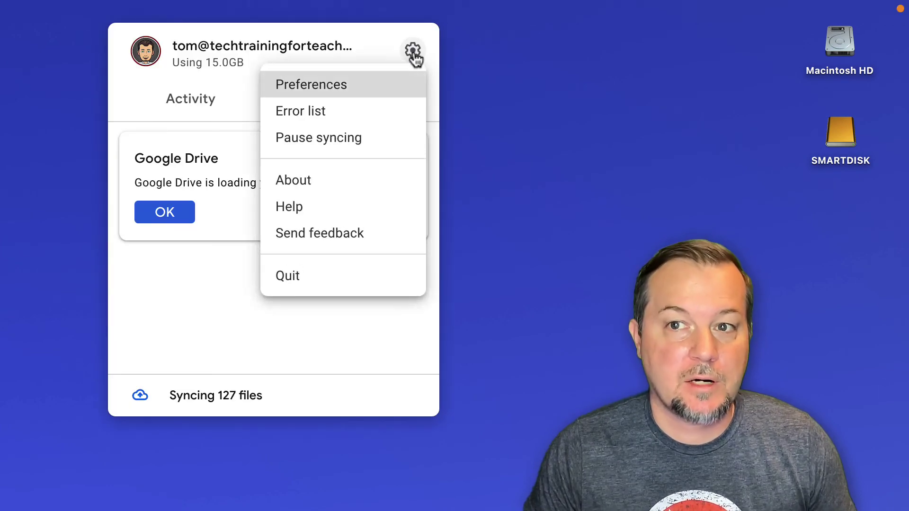
click(337, 286)
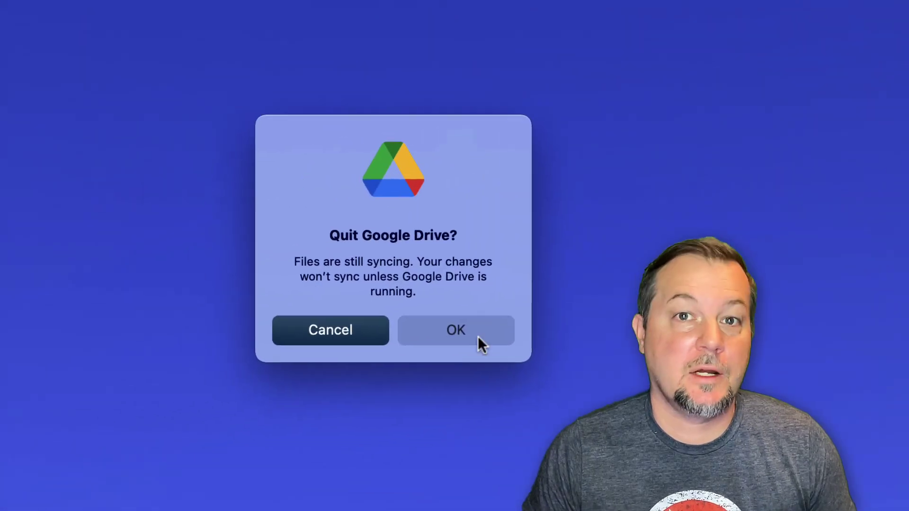